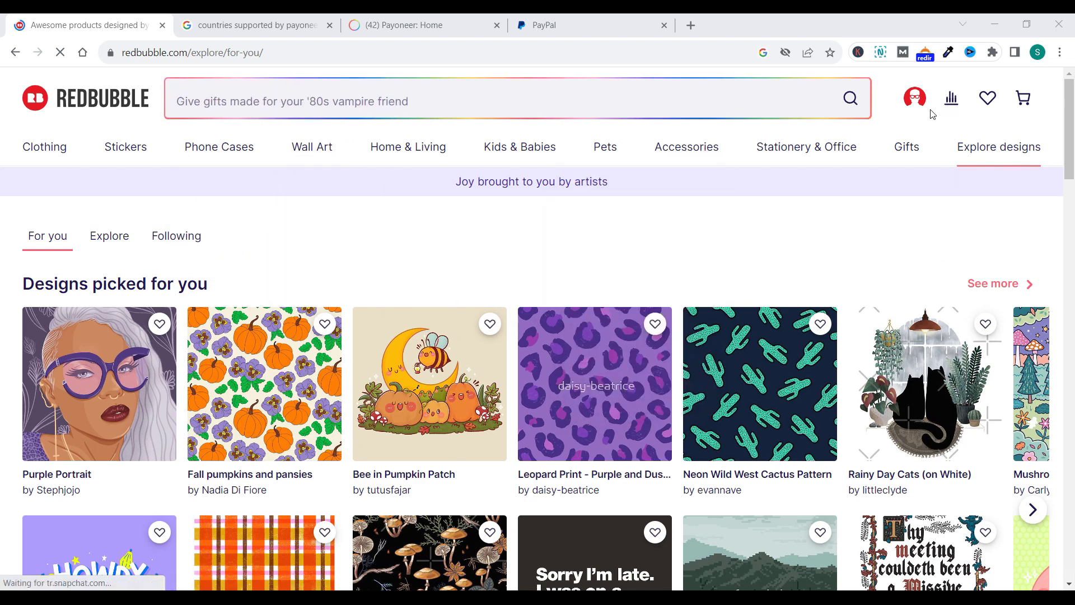
Open the Dashboard from the account avatar menu and scroll down to the Earnings notice
{"action": "left_click", "coordinate": [911, 104]}
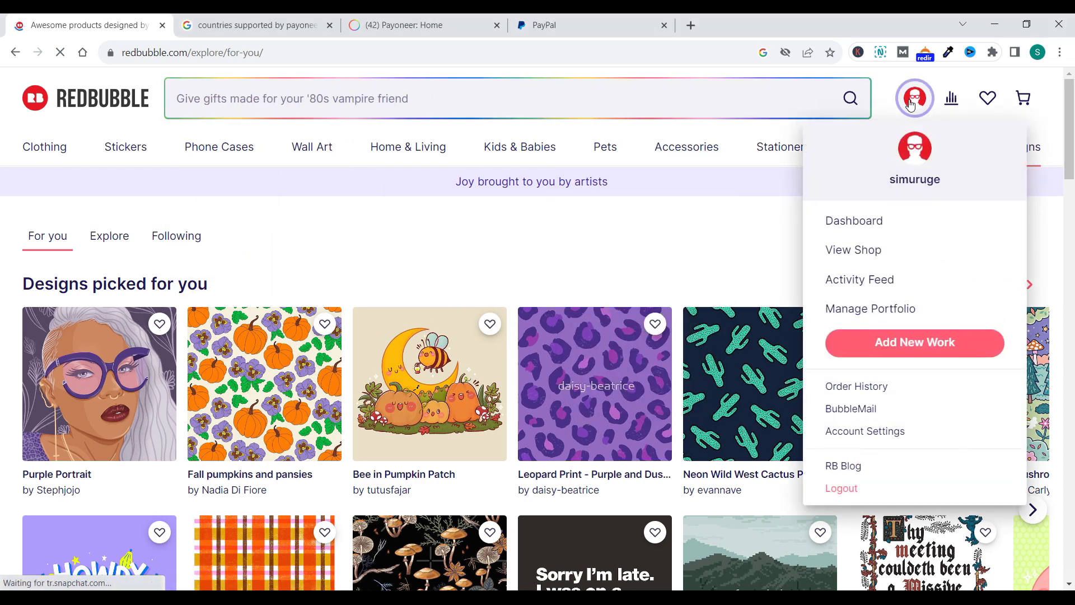
{"action": "left_click", "coordinate": [843, 224]}
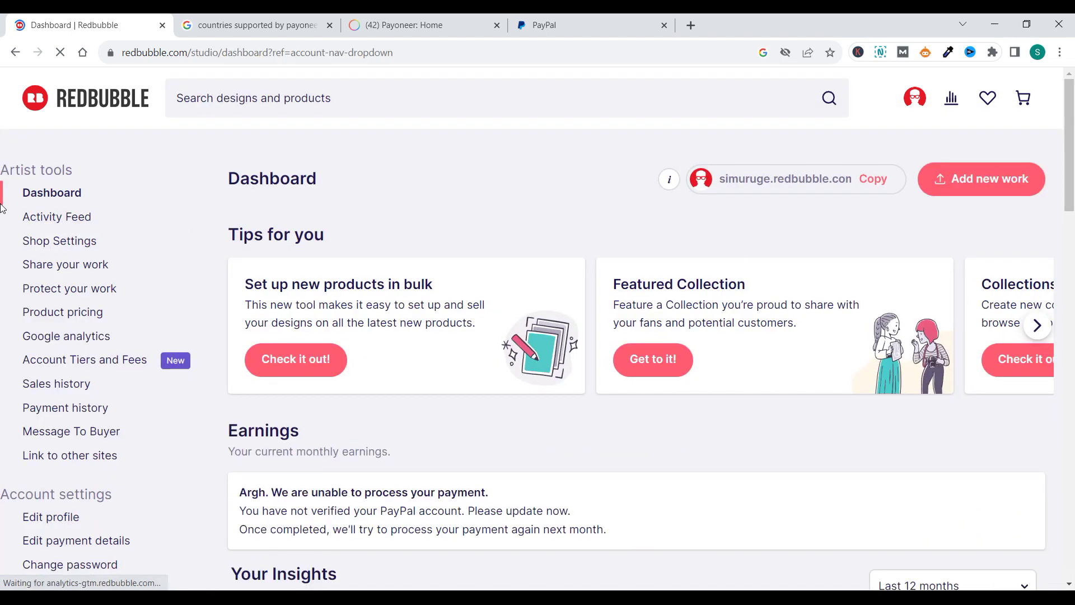
{"action": "scroll", "coordinate": [1, 205], "scroll_direction": "down", "scroll_amount": 5}
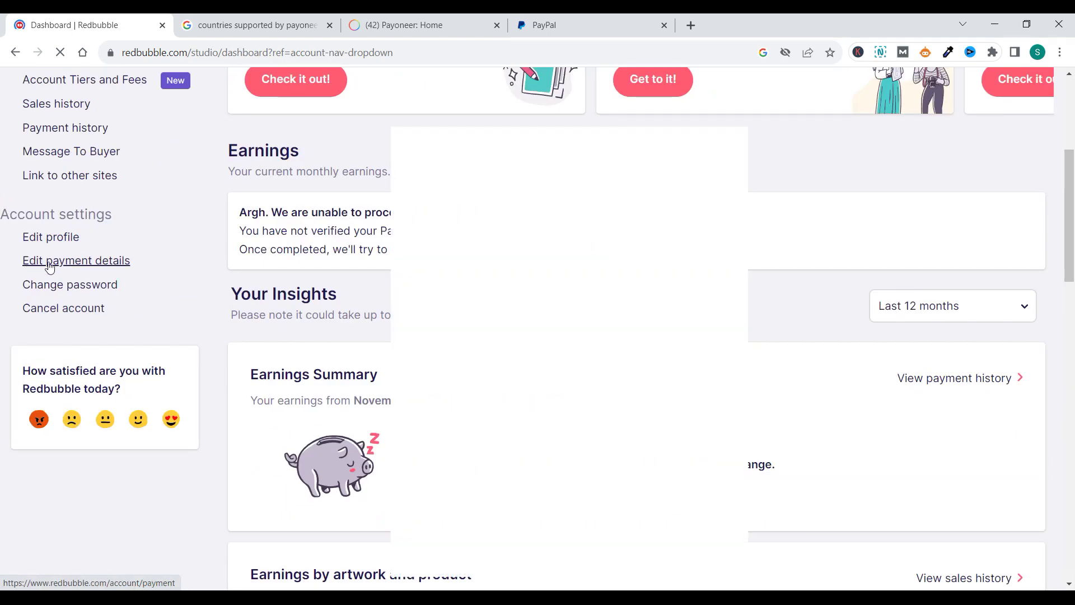
Open Edit payment details and scroll to the Getting Paid section
{"action": "left_click", "coordinate": [49, 268]}
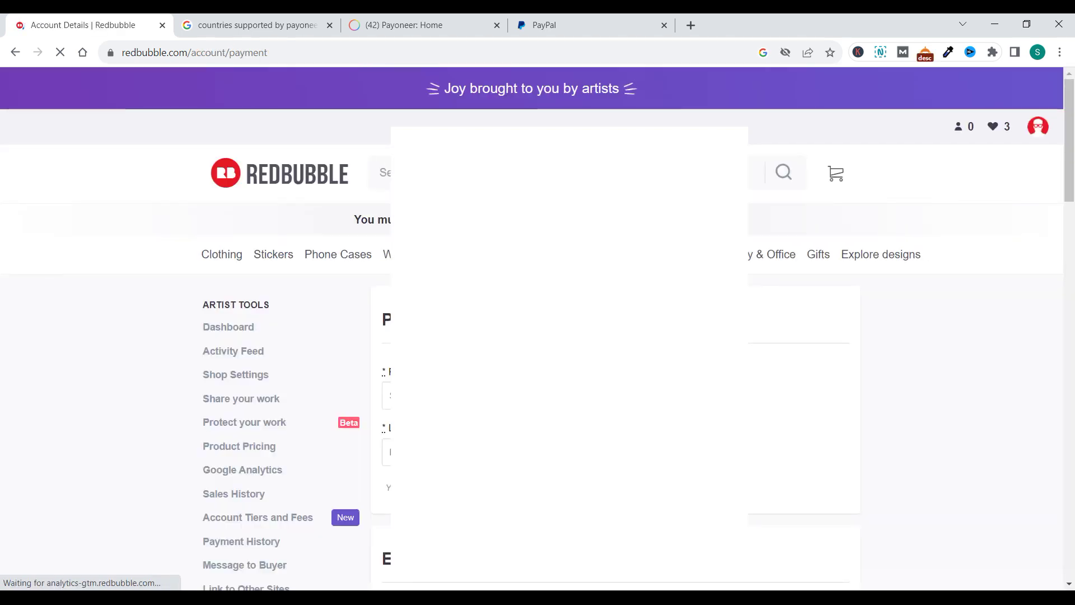
{"action": "scroll", "coordinate": [911, 372], "scroll_direction": "down", "scroll_amount": 5}
{"action": "scroll", "coordinate": [918, 367], "scroll_direction": "down", "scroll_amount": 5}
{"action": "scroll", "coordinate": [918, 367], "scroll_direction": "down", "scroll_amount": 5}
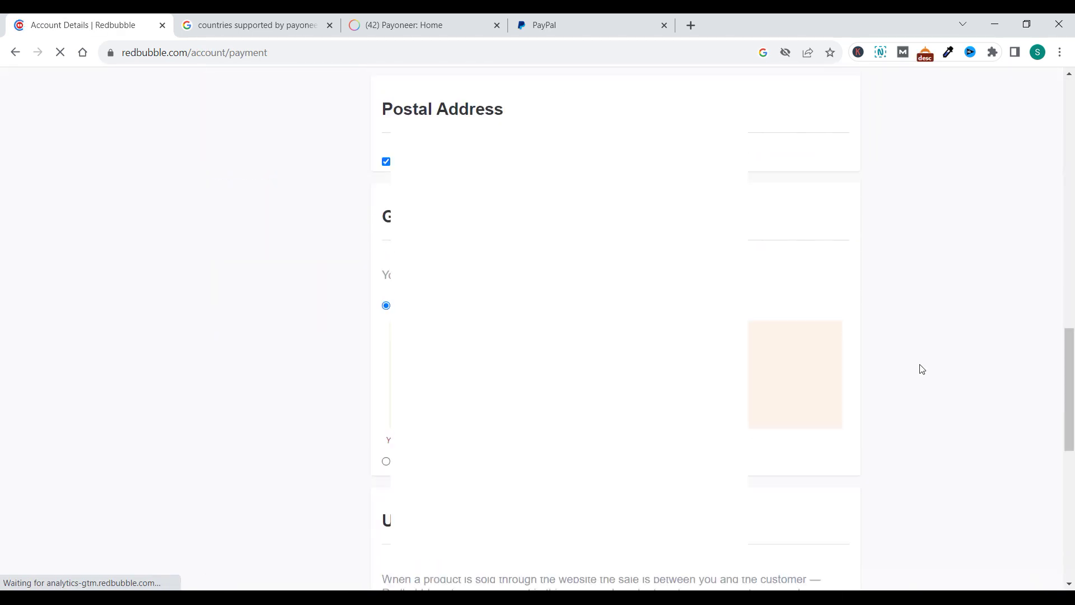
{"action": "scroll", "coordinate": [921, 368], "scroll_direction": "down", "scroll_amount": 4}
{"action": "scroll", "coordinate": [922, 370], "scroll_direction": "up", "scroll_amount": 2}
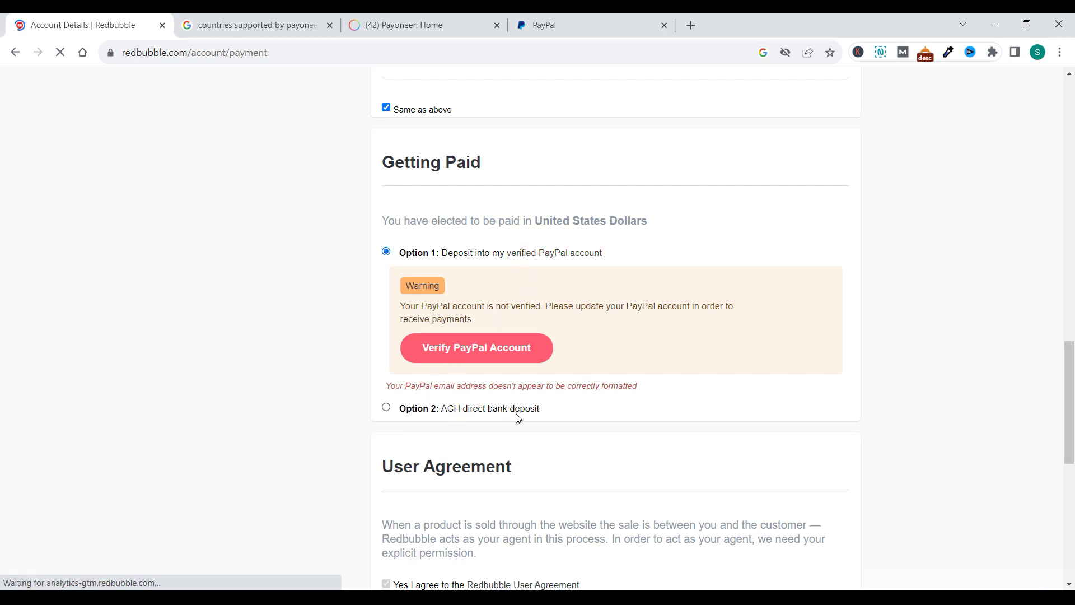
Select Option 2: ACH direct bank deposit and view the Account Type choices without picking one
{"action": "left_click", "coordinate": [386, 407]}
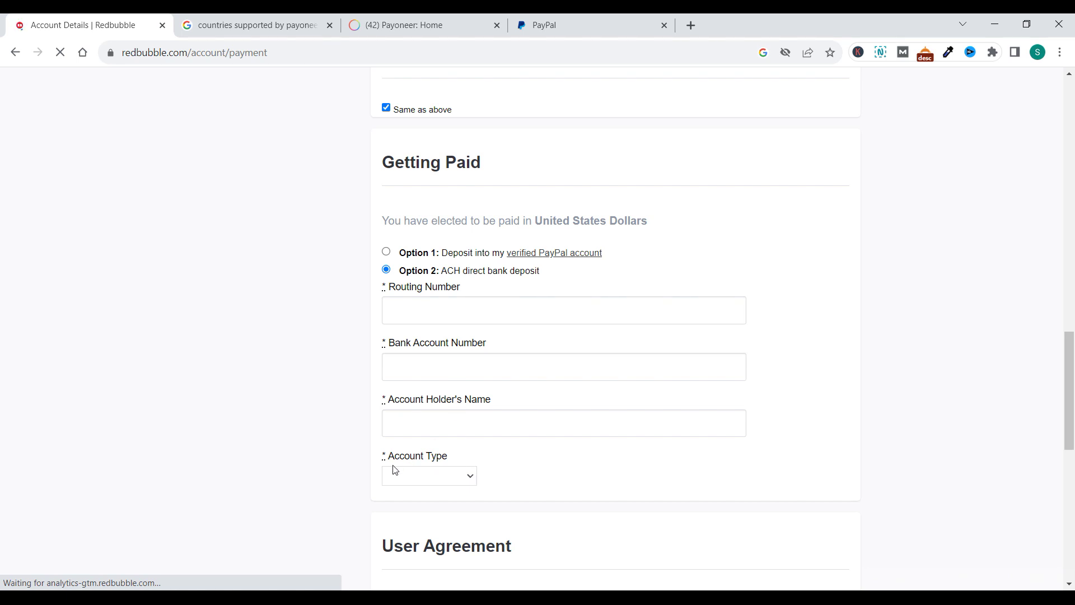
{"action": "left_click", "coordinate": [439, 476]}
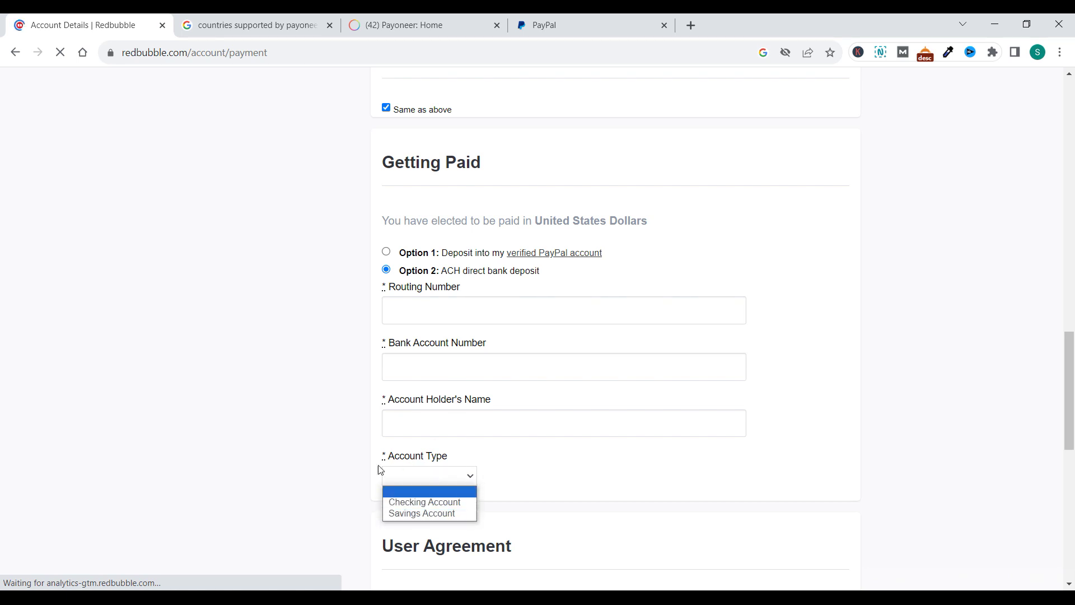
{"action": "left_click", "coordinate": [344, 396]}
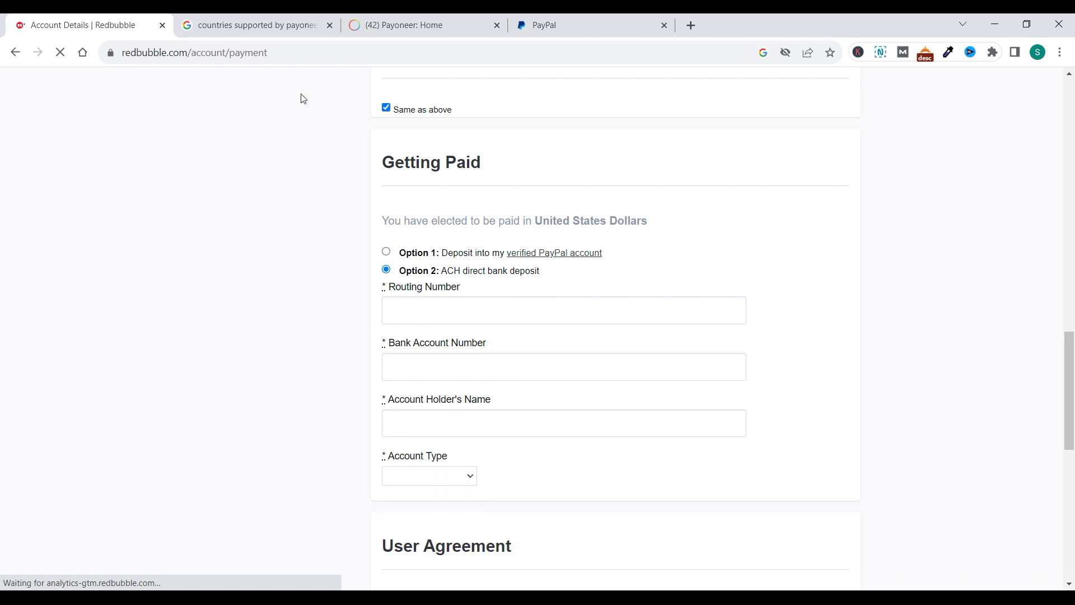
{"action": "left_click", "coordinate": [268, 24]}
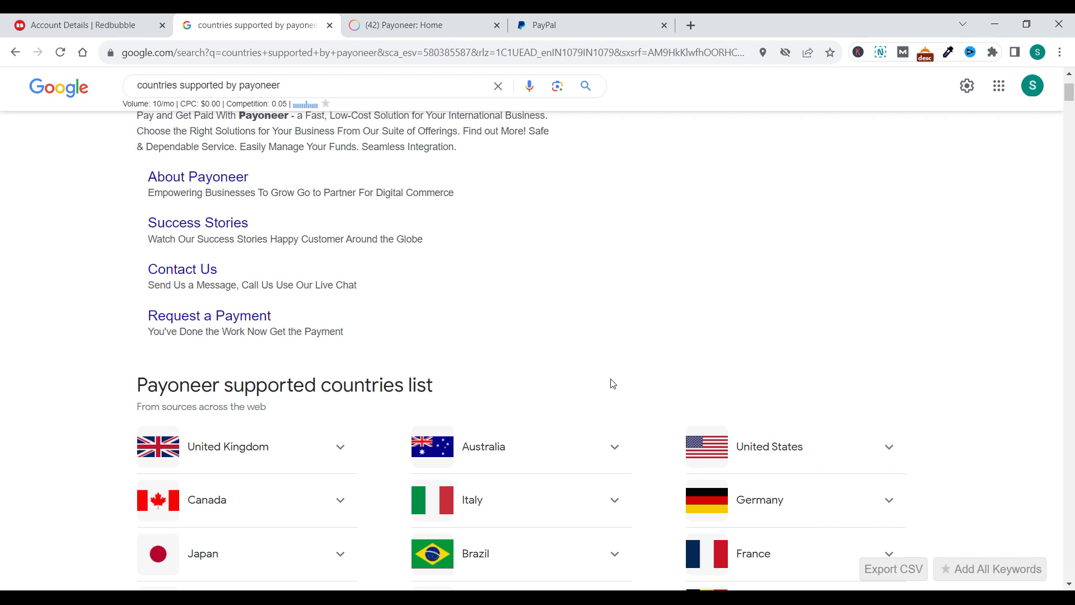
Leave the Payoneer supported-countries results for the Payoneer account home
{"action": "left_click", "coordinate": [431, 18]}
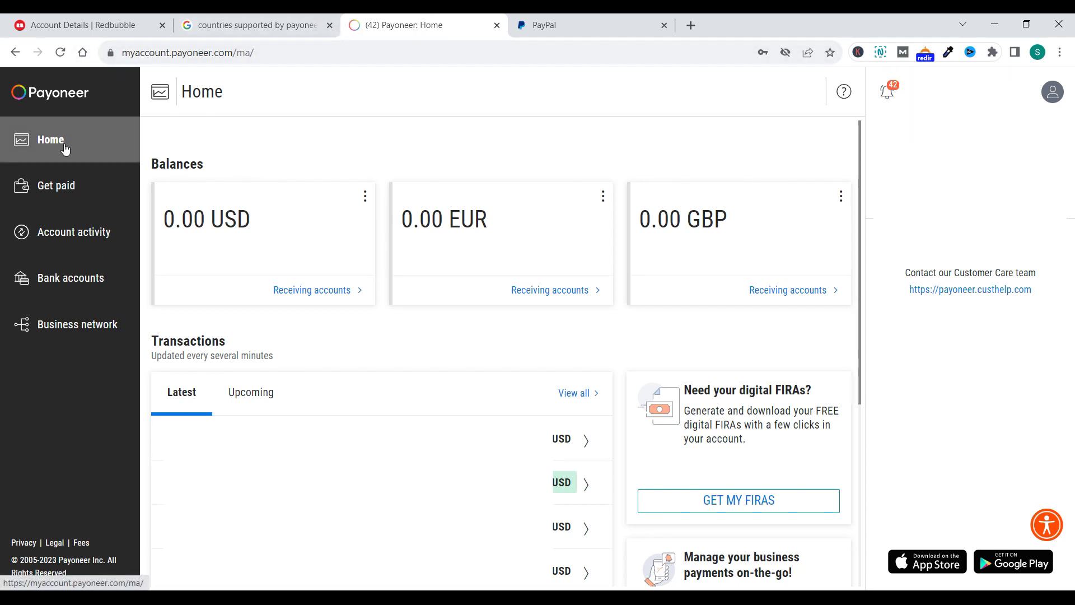
Review the UK GBP and USA USD accounts under Get paid > Receiving accounts
{"action": "left_click", "coordinate": [60, 190]}
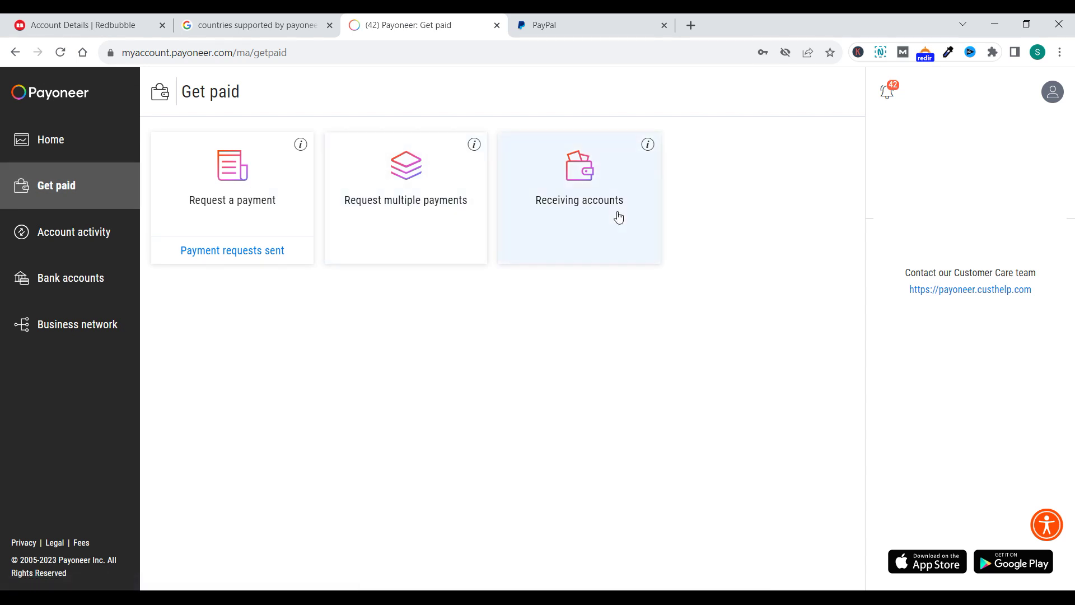
{"action": "left_click", "coordinate": [585, 212]}
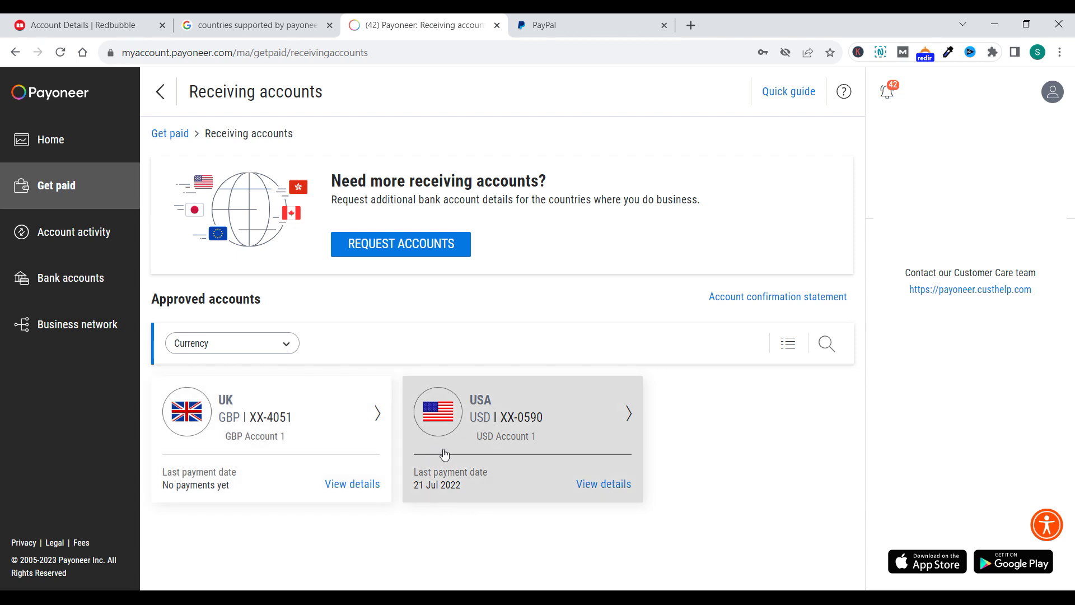
{"action": "left_click", "coordinate": [128, 19]}
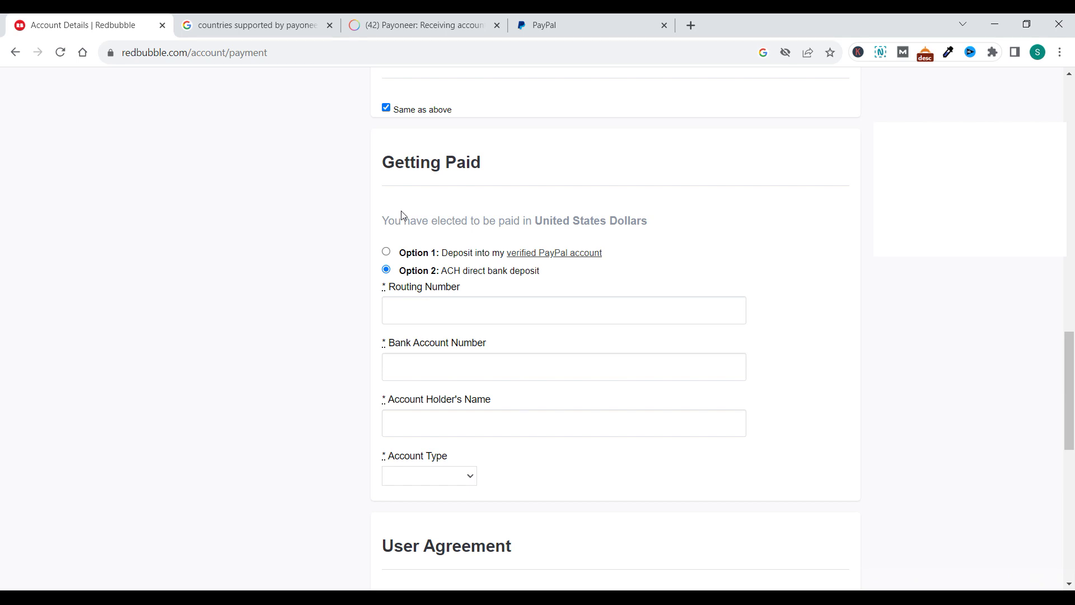
Search Google for 'CHANGING REDBUBBLE CURRENCY' to see whether the payout currency can change
{"action": "left_click", "coordinate": [692, 26]}
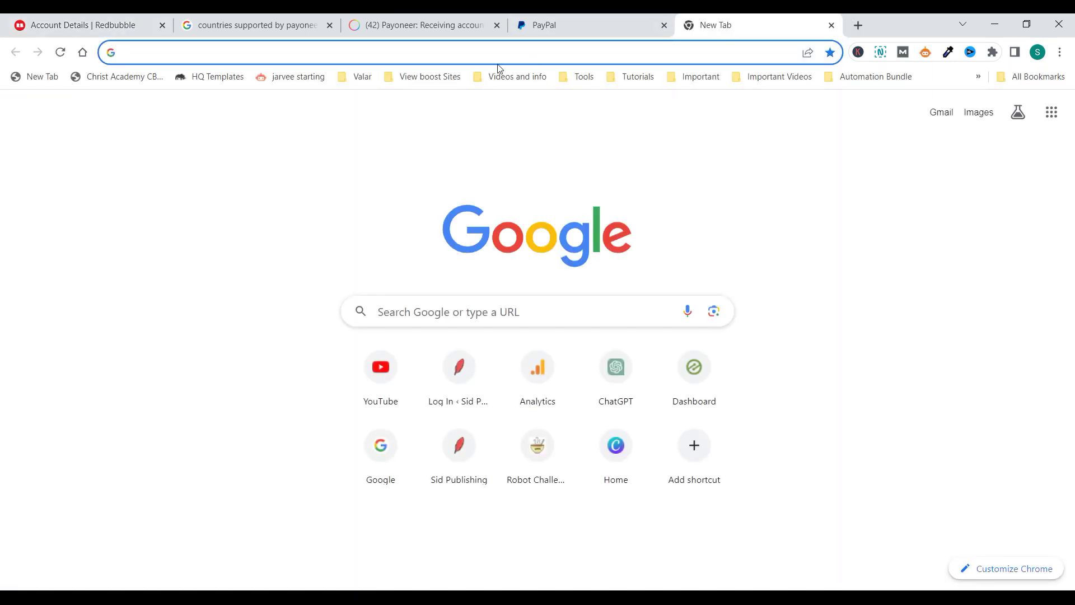
{"action": "type", "text": "CHA"}
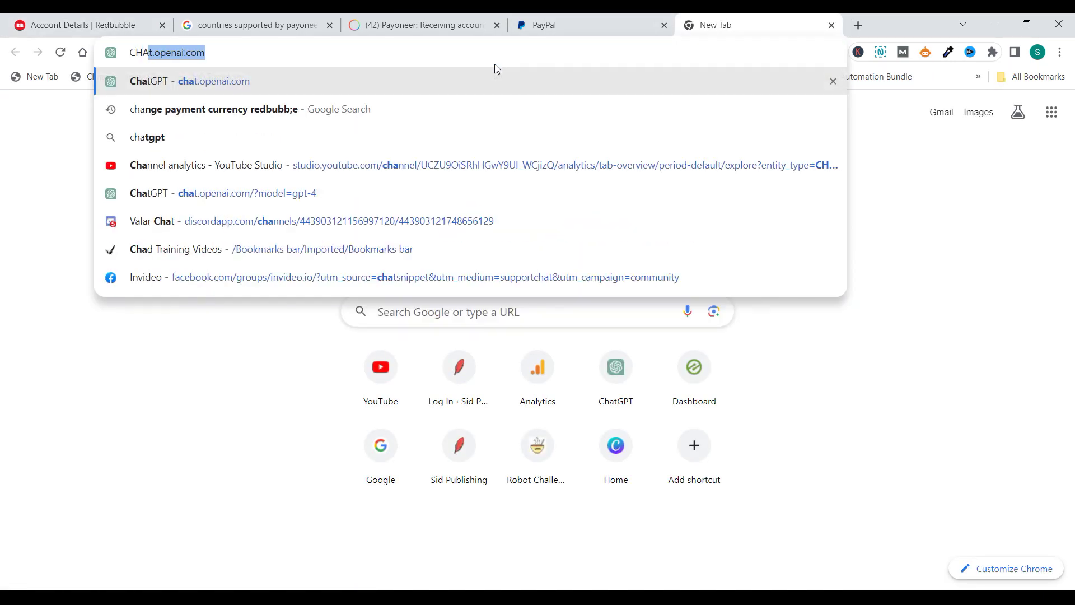
{"action": "type", "text": "NGI"}
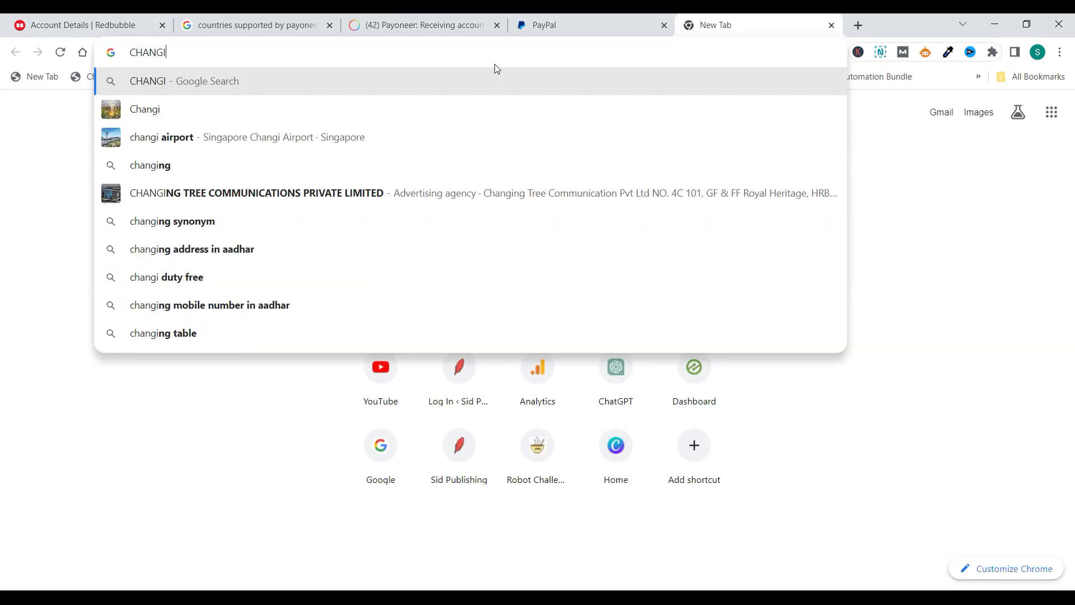
{"action": "type", "text": "NG RED"}
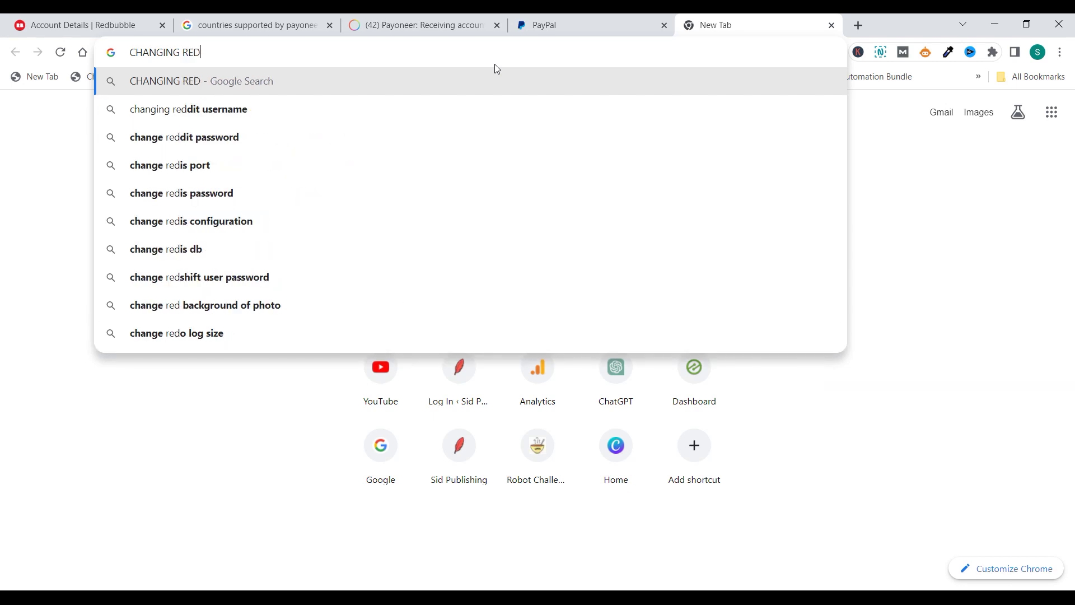
{"action": "type", "text": "BUBBLE C"}
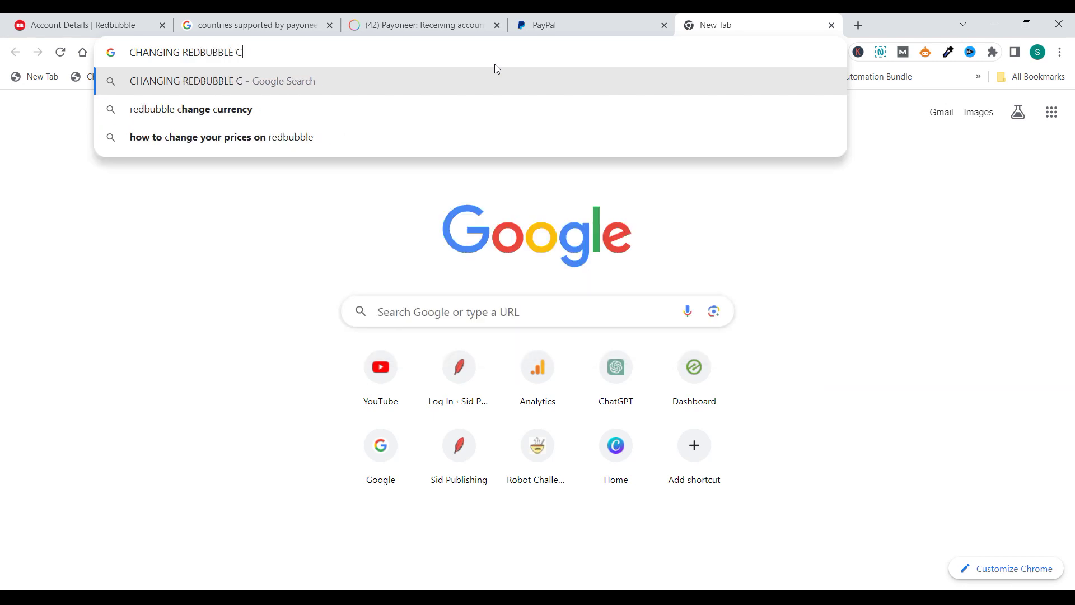
{"action": "type", "text": "URREC"}
{"action": "key", "text": "BackSpace"}
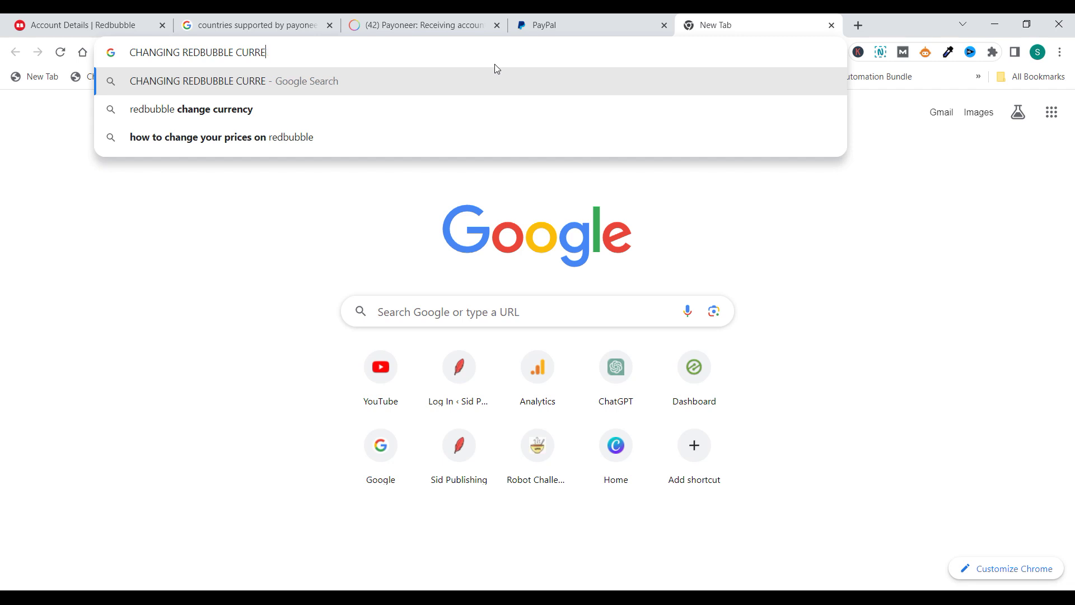
{"action": "type", "text": "NCY"}
{"action": "key", "text": "Return"}
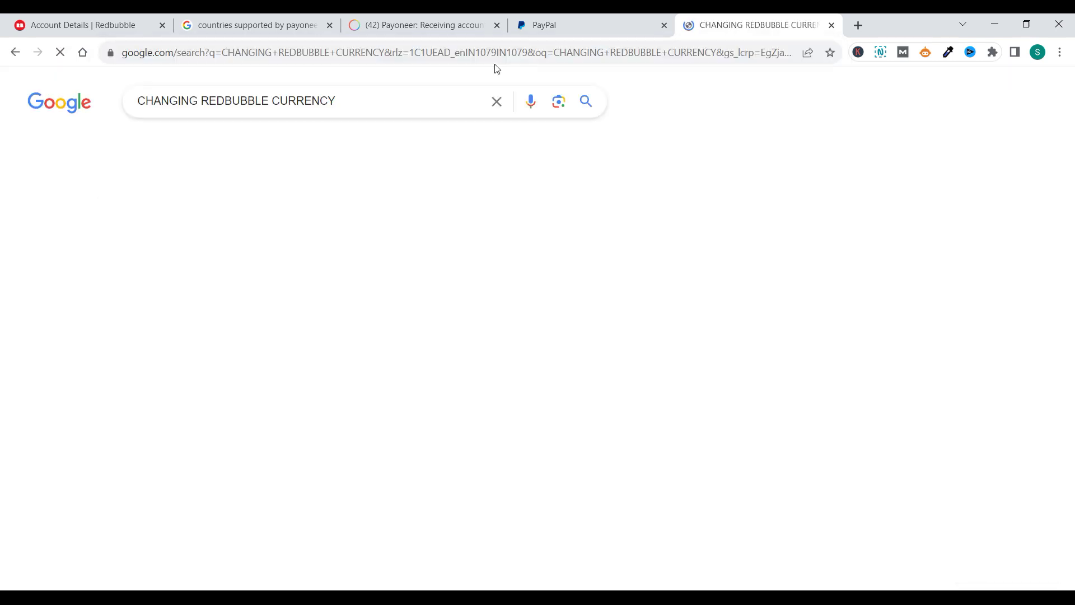
{"action": "left_click", "coordinate": [109, 27]}
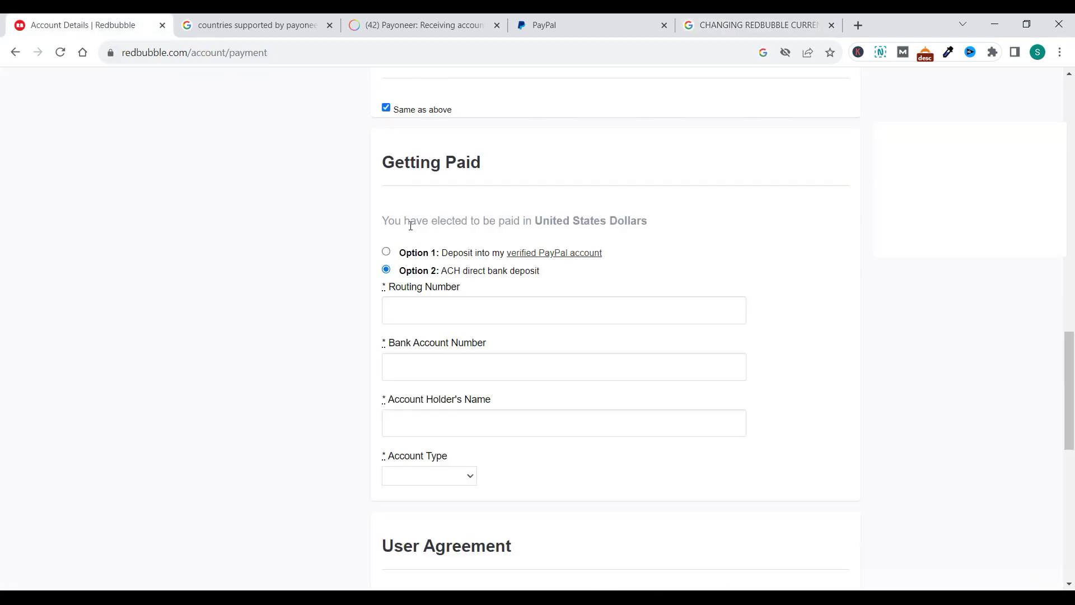
Check Redbubble's note that payouts are in United States Dollars, then revisit Payoneer's receiving accounts
{"action": "left_click_drag", "start_coordinate": [385, 220], "coordinate": [647, 220]}
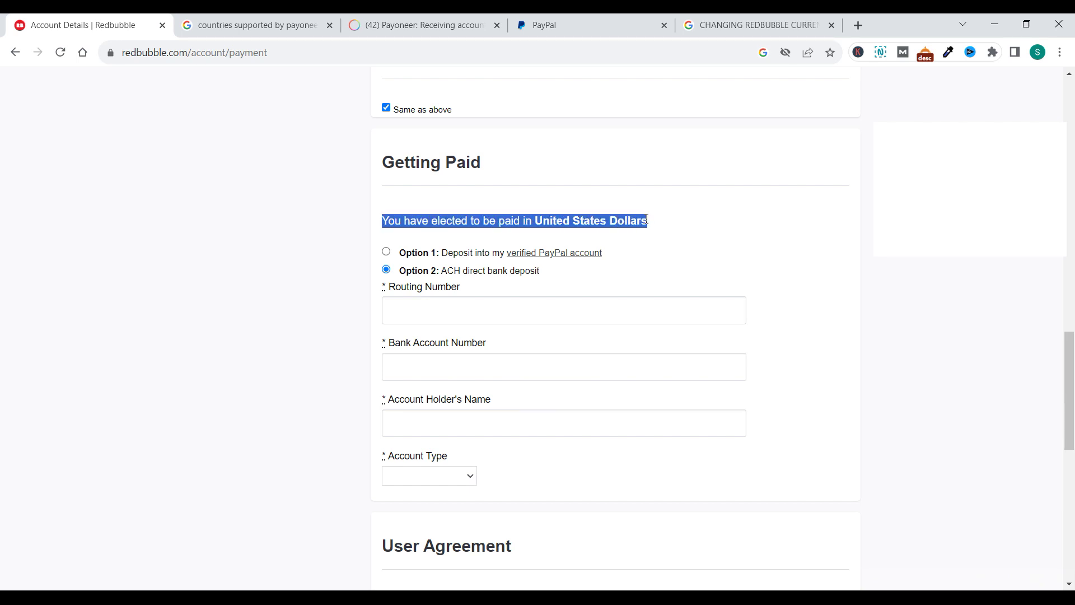
{"action": "left_click", "coordinate": [555, 216]}
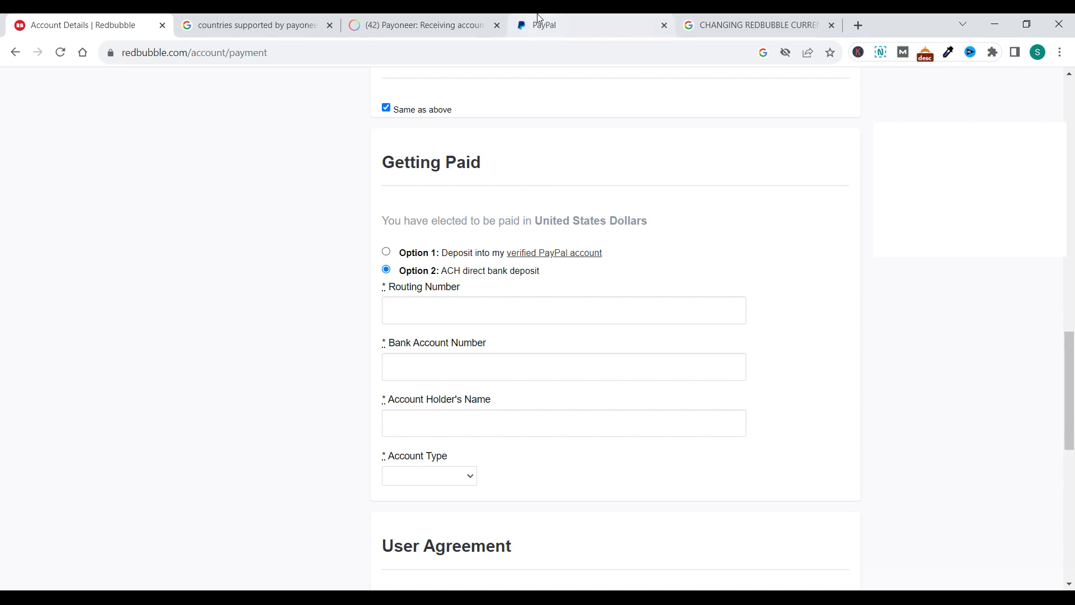
{"action": "left_click", "coordinate": [454, 22]}
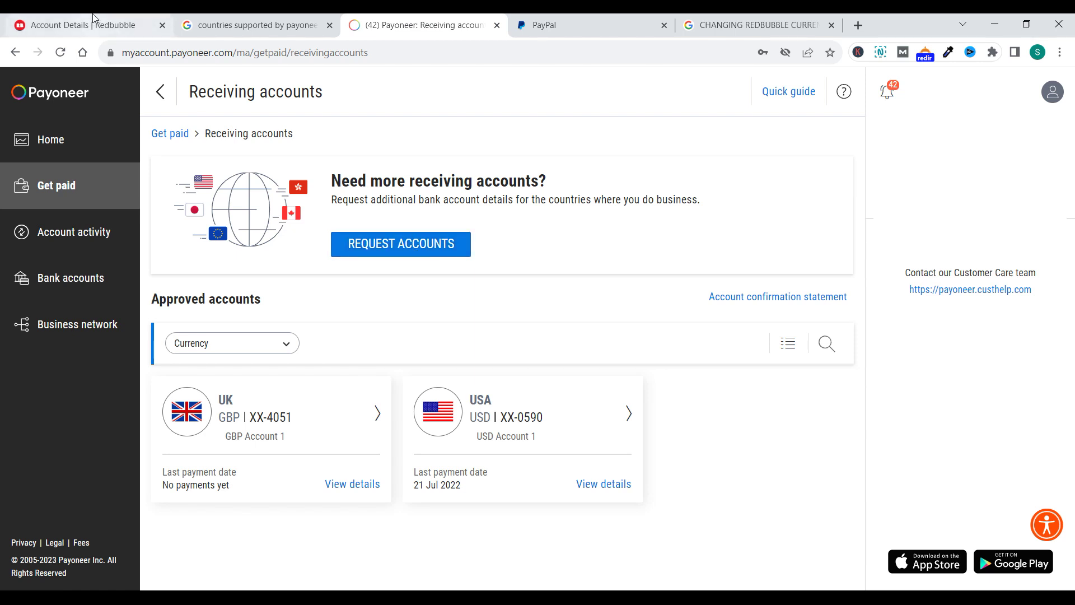
{"action": "left_click", "coordinate": [401, 246]}
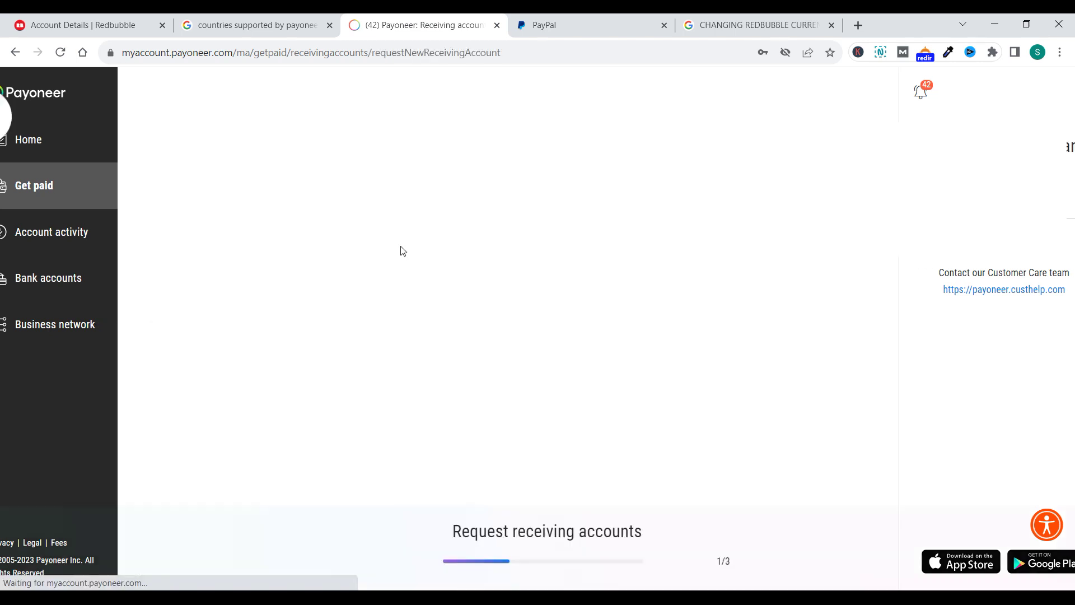
{"action": "left_click", "coordinate": [555, 403]}
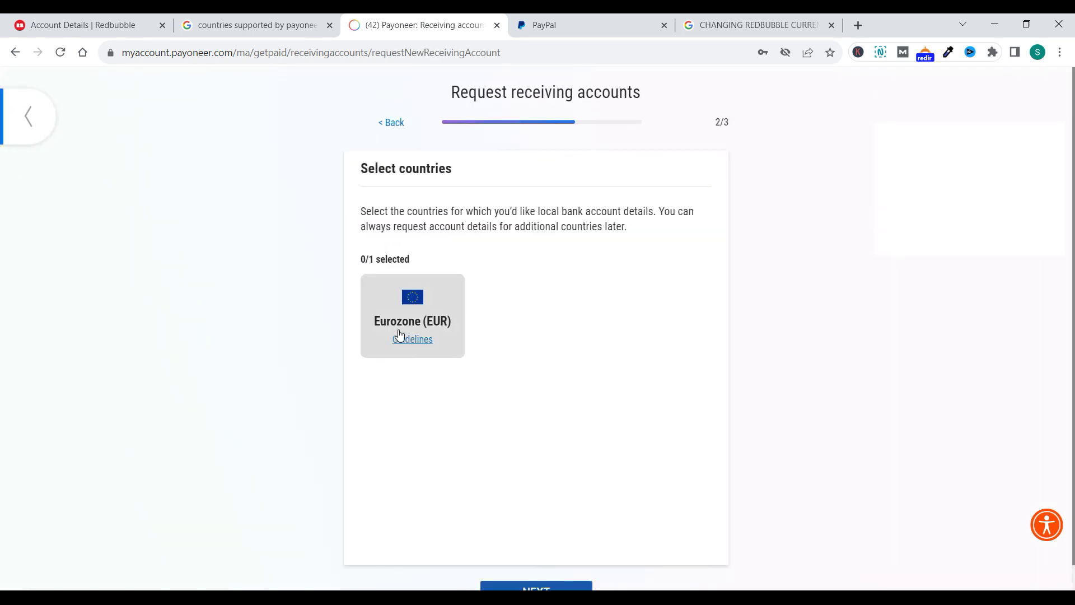
{"action": "left_click", "coordinate": [417, 305]}
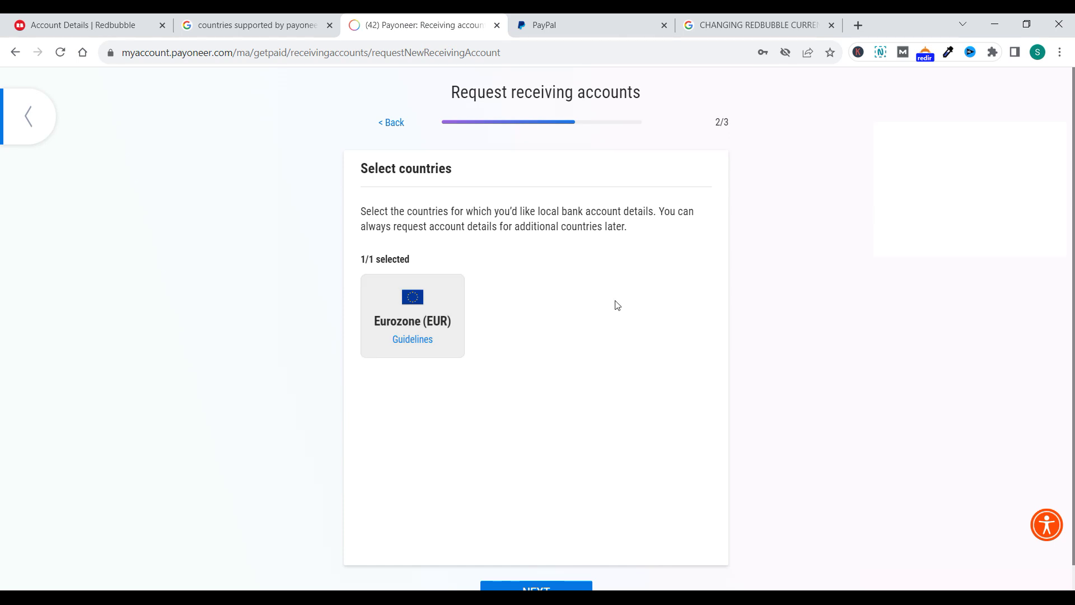
{"action": "scroll", "coordinate": [588, 461], "scroll_direction": "down", "scroll_amount": 1}
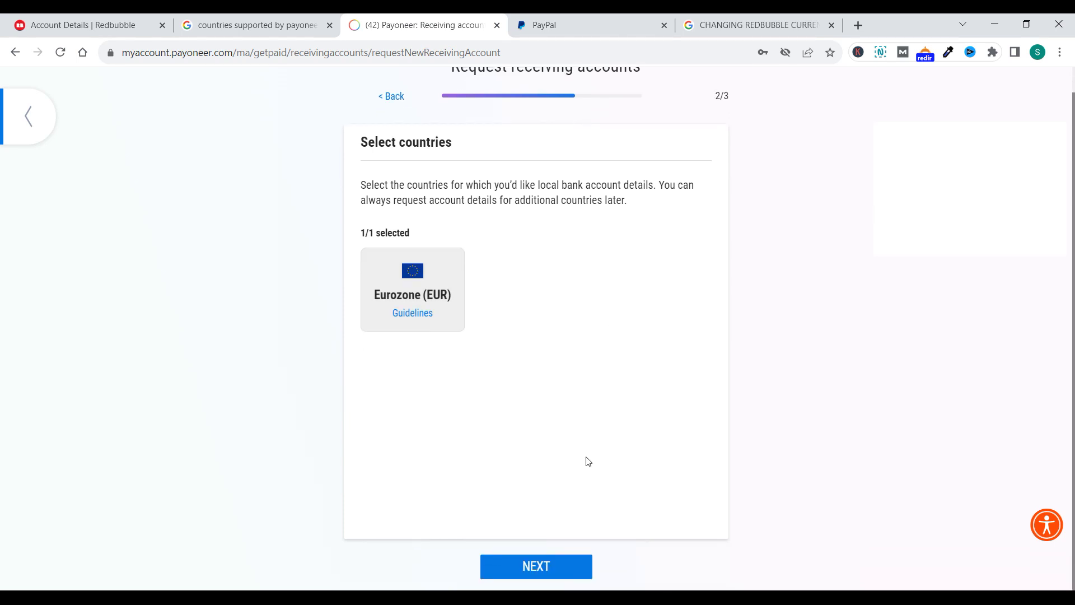
{"action": "left_click", "coordinate": [533, 567]}
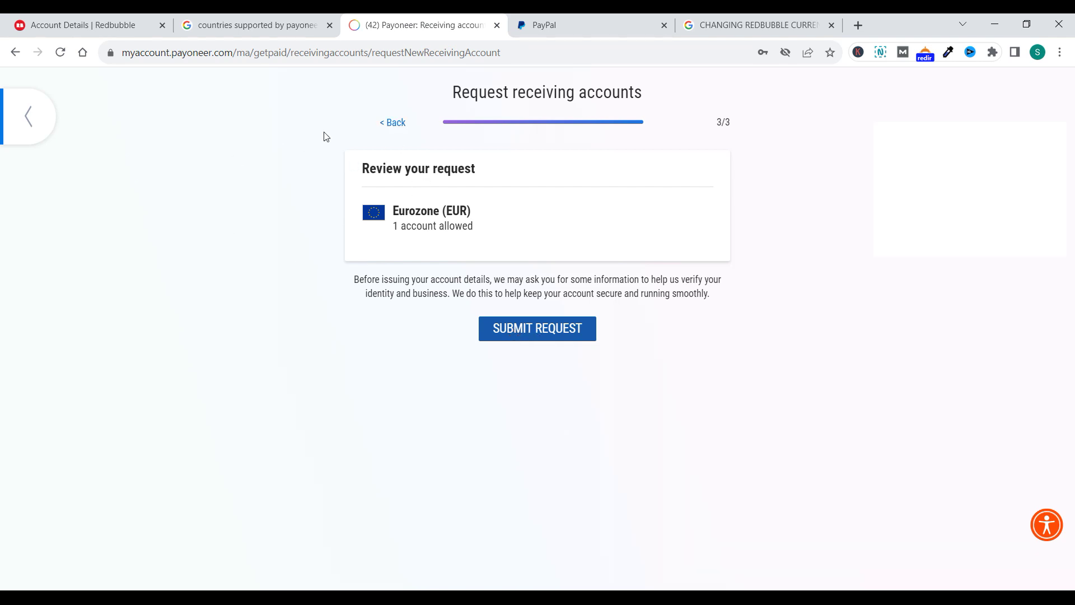
{"action": "left_click", "coordinate": [397, 123]}
{"action": "left_click", "coordinate": [392, 123]}
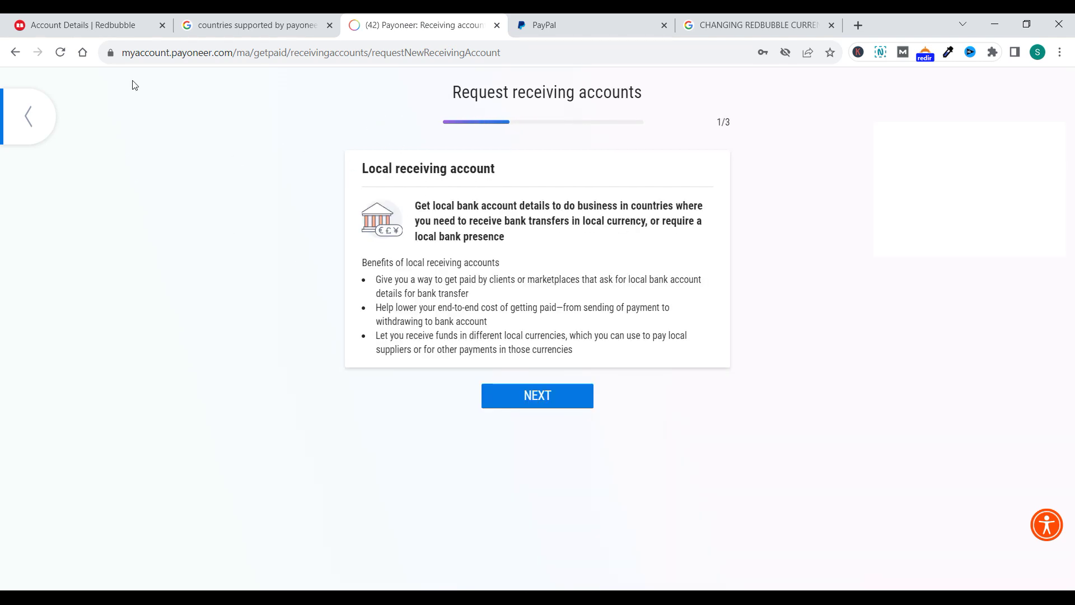
{"action": "left_click", "coordinate": [35, 122]}
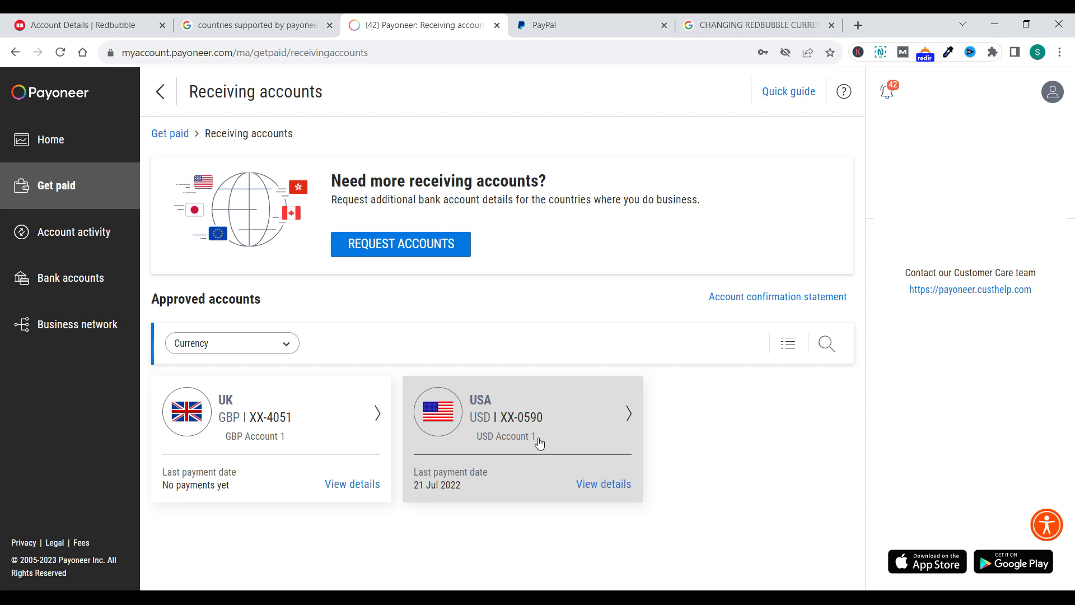
Show the USA USD account details and compare them with Redbubble's Routing and Bank Account Number fields
{"action": "left_click", "coordinate": [598, 485]}
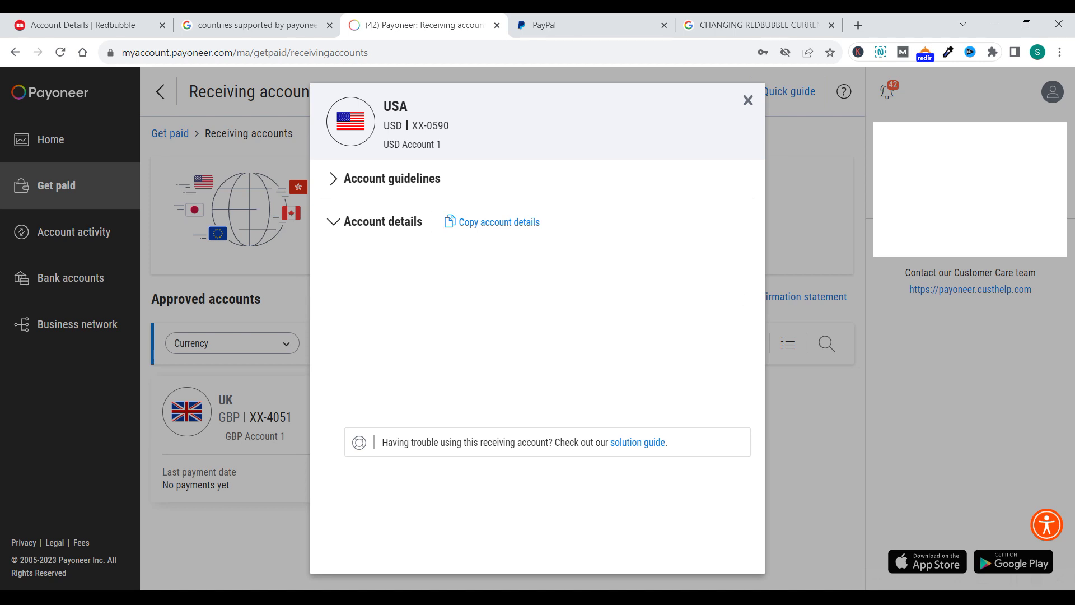
{"action": "left_click", "coordinate": [21, 31]}
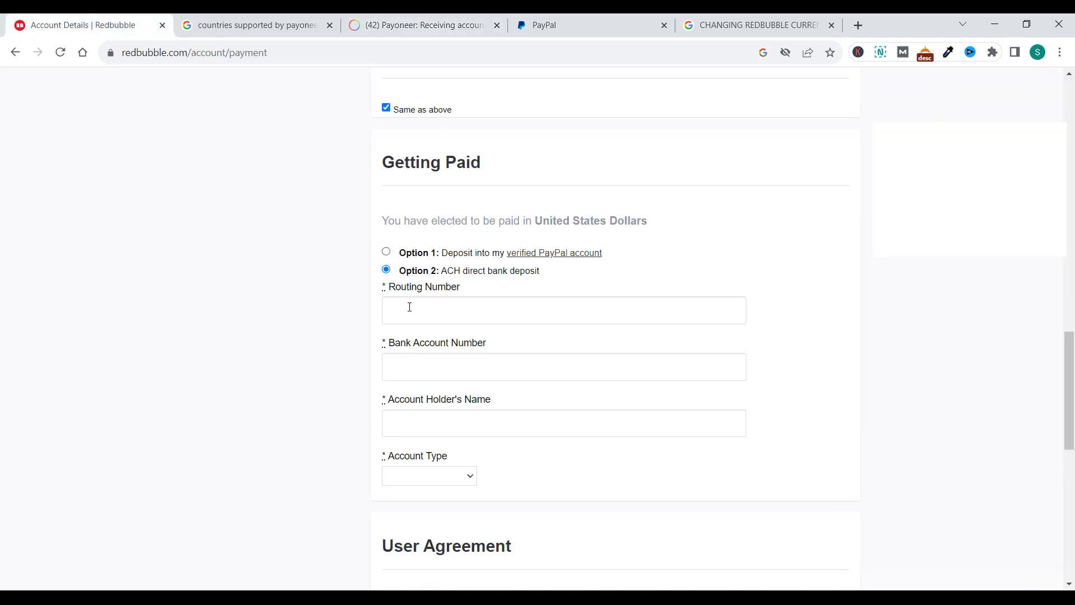
{"action": "left_click", "coordinate": [409, 307]}
{"action": "left_click", "coordinate": [405, 369]}
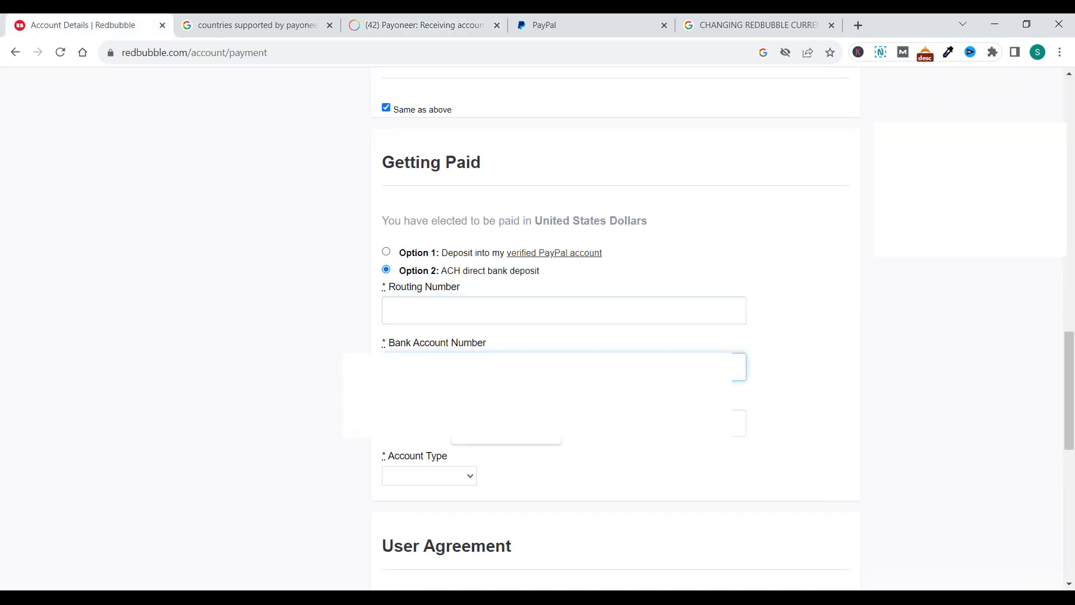
{"action": "left_click", "coordinate": [315, 428]}
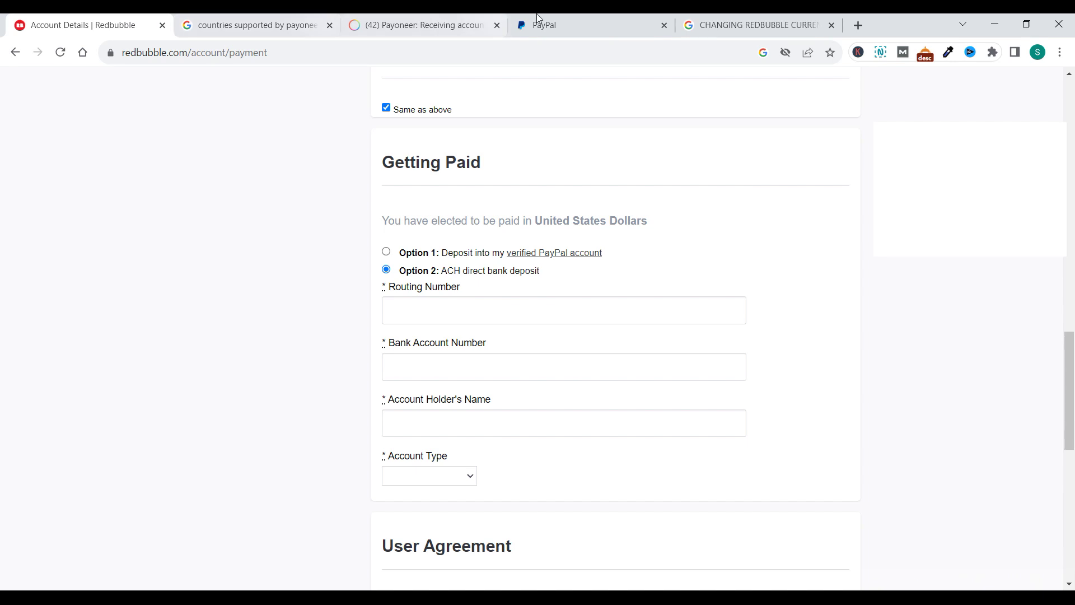
{"action": "left_click", "coordinate": [420, 25]}
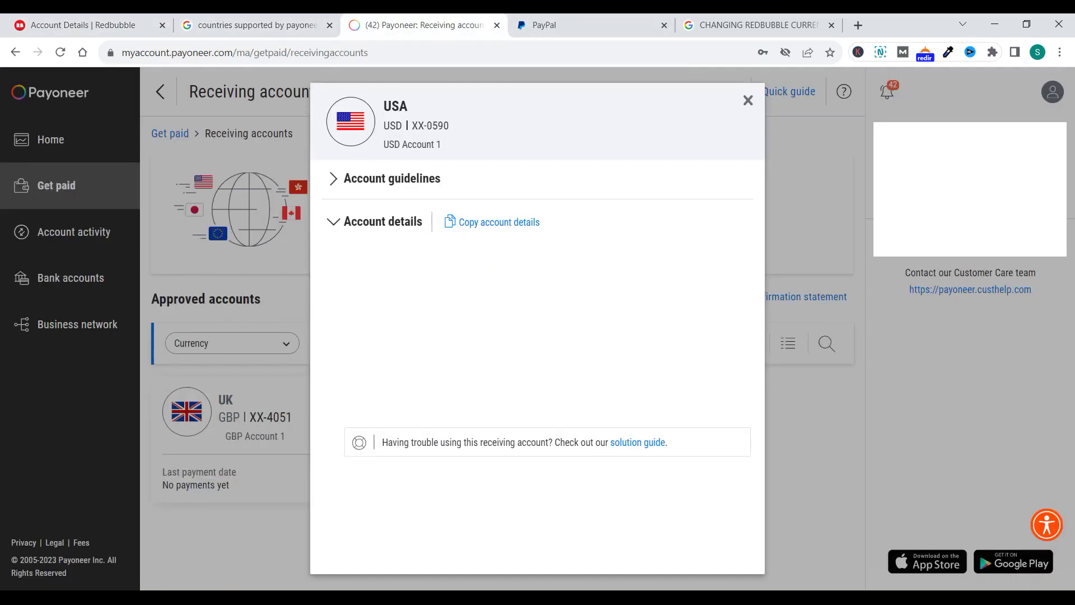
{"action": "left_click", "coordinate": [90, 25]}
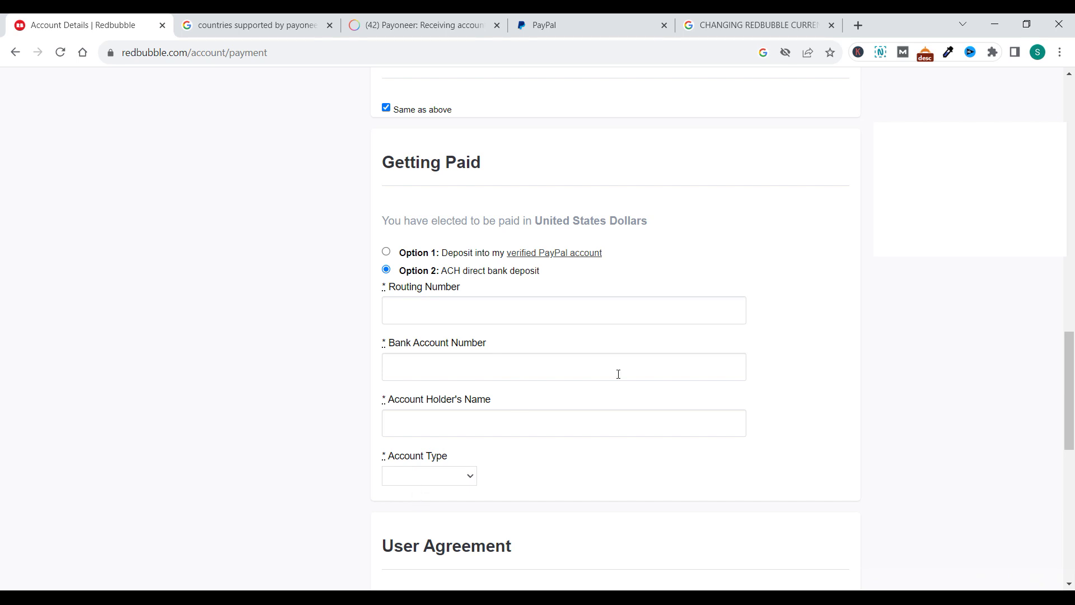
Scroll the Redbubble form down to Save Changes and back up to Getting Paid
{"action": "scroll", "coordinate": [619, 374], "scroll_direction": "down", "scroll_amount": 5}
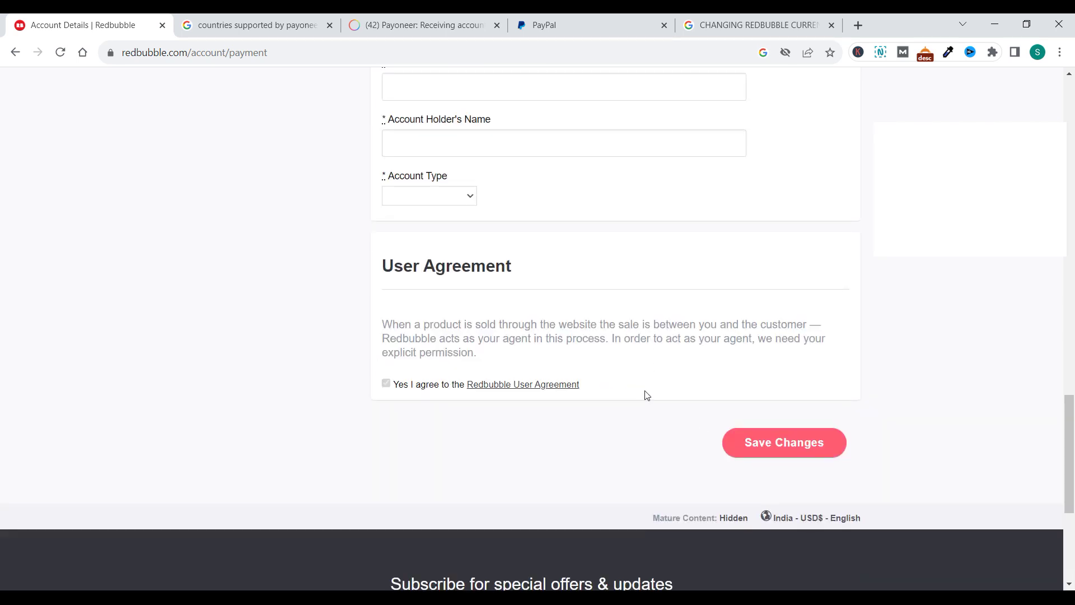
{"action": "scroll", "coordinate": [647, 395], "scroll_direction": "up", "scroll_amount": 5}
{"action": "scroll", "coordinate": [646, 395], "scroll_direction": "up", "scroll_amount": 1}
{"action": "scroll", "coordinate": [647, 395], "scroll_direction": "up", "scroll_amount": 2}
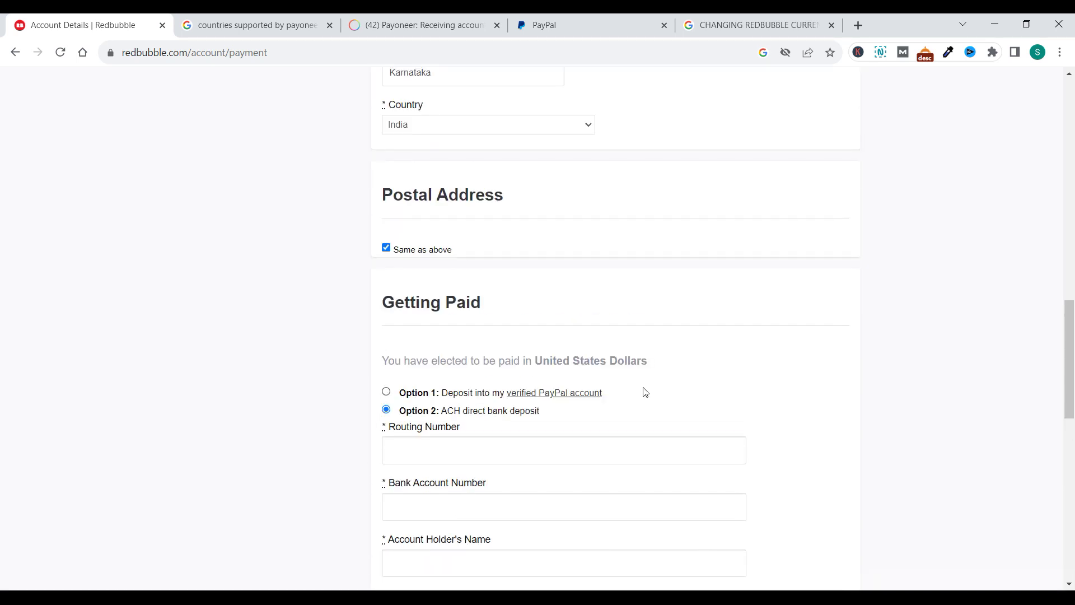